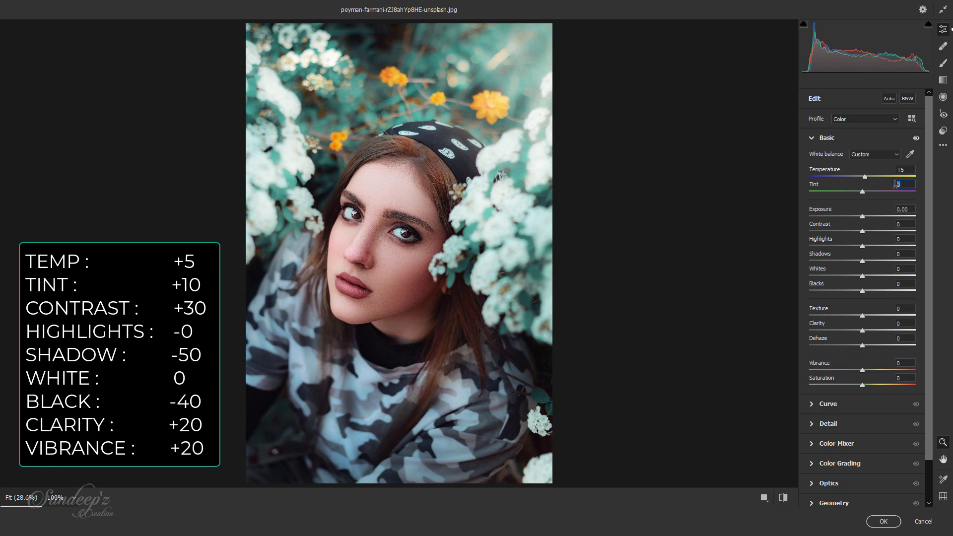
Set the tint to +10, contrast to +30, shadows to -50 and blacks to -40 in the basic adjustments
text(+10)
key(Tab)
key(Tab)
drag(864, 232, 838, 261)
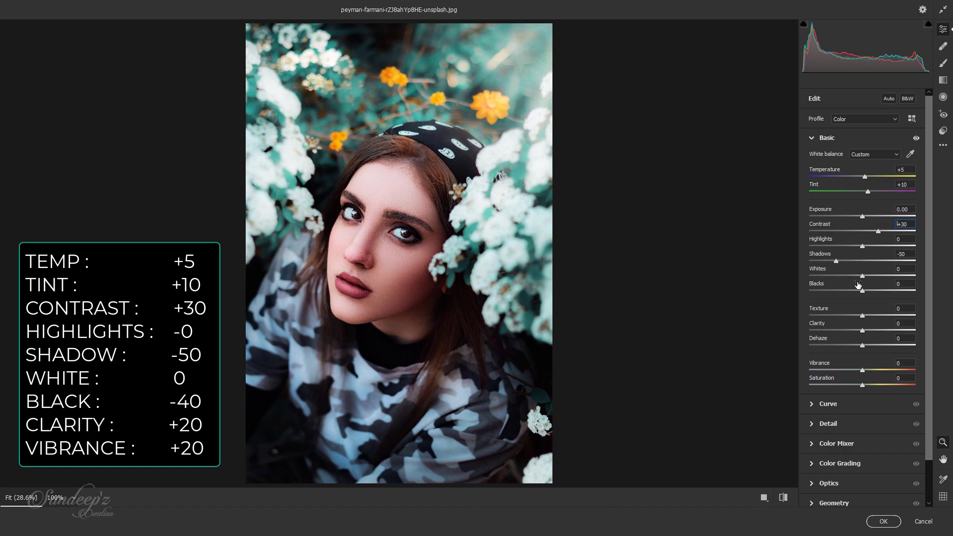
drag(862, 291, 841, 293)
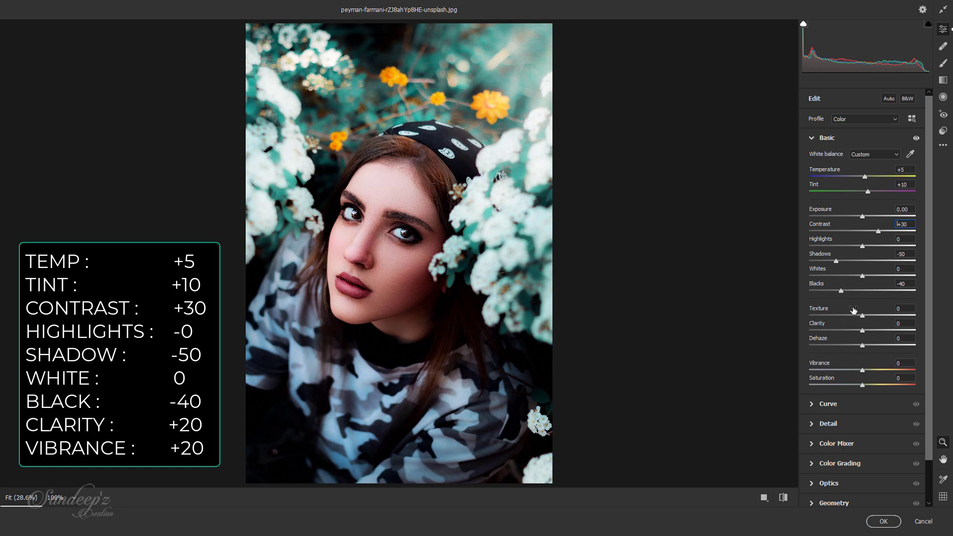
Set the clarity to +20 and the vibrance to +20 in the basic adjustments
drag(862, 330, 874, 330)
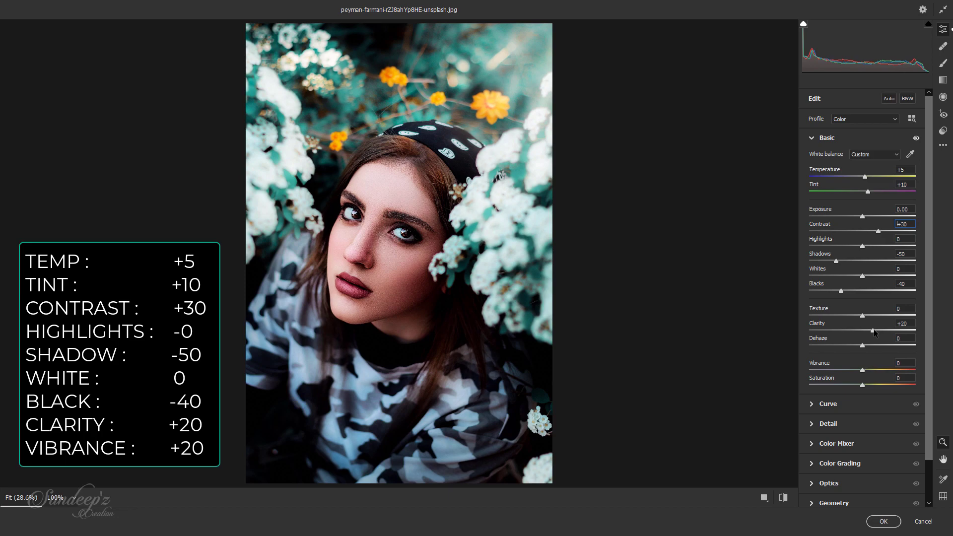
drag(863, 370, 874, 375)
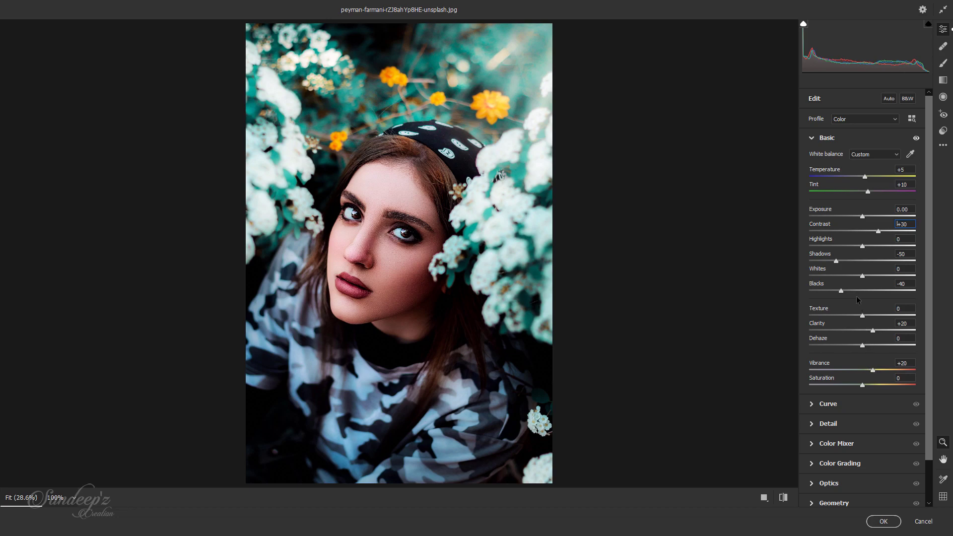
click(817, 138)
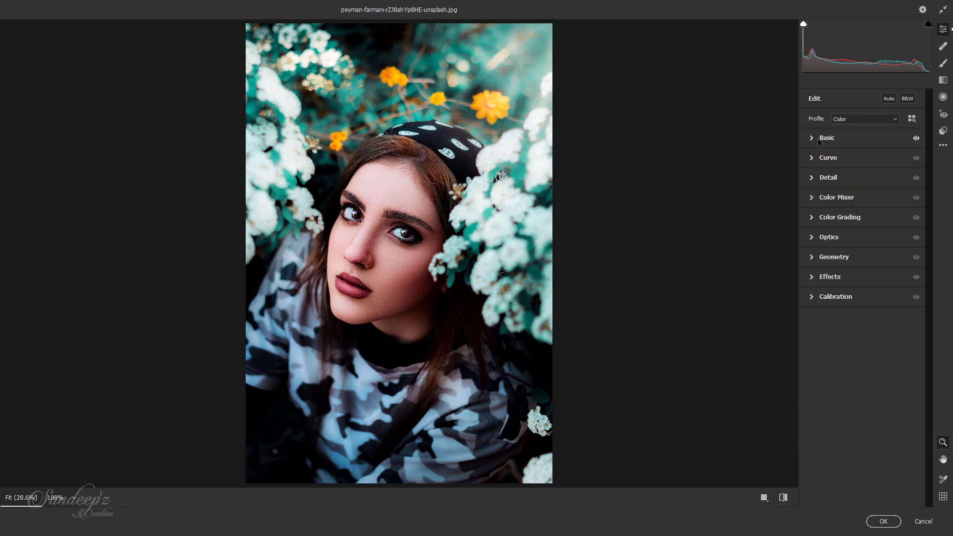
Anchor a point in the darker tones of the point curve and raise its black point to output 18
click(814, 160)
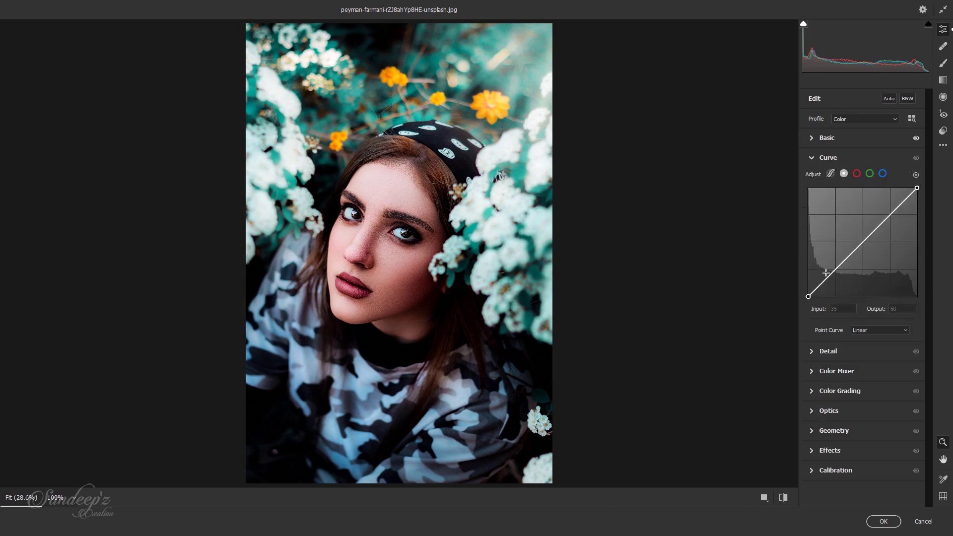
click(845, 258)
mouse_move(808, 296)
mouse_down()
mouse_move(808, 271)
mouse_move(808, 289)
mouse_up()
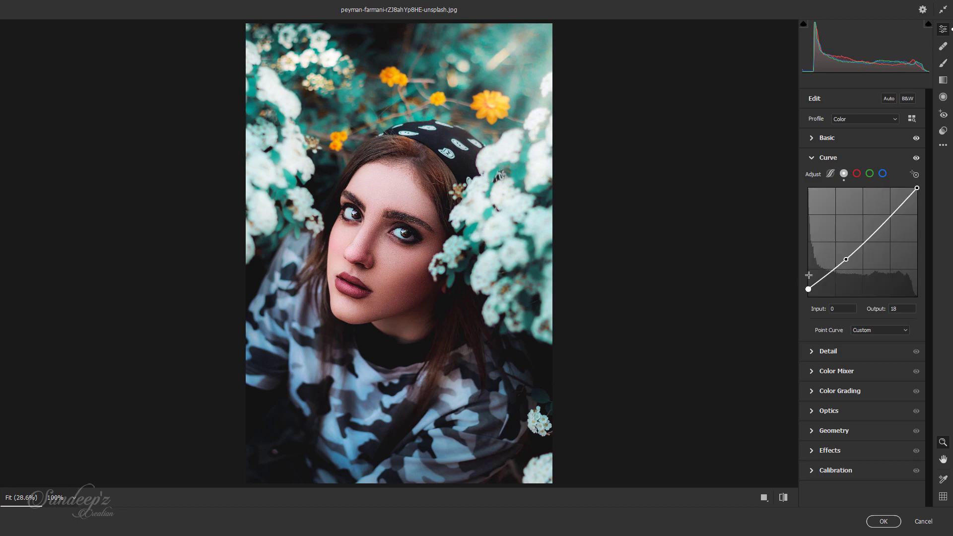
click(819, 159)
Set the detail sharpening amount to 30
click(811, 184)
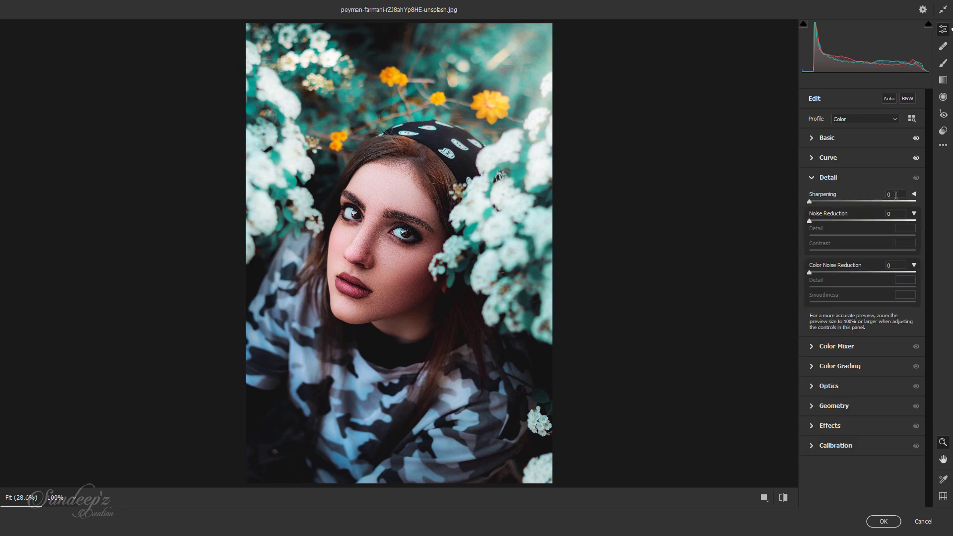
text(3)
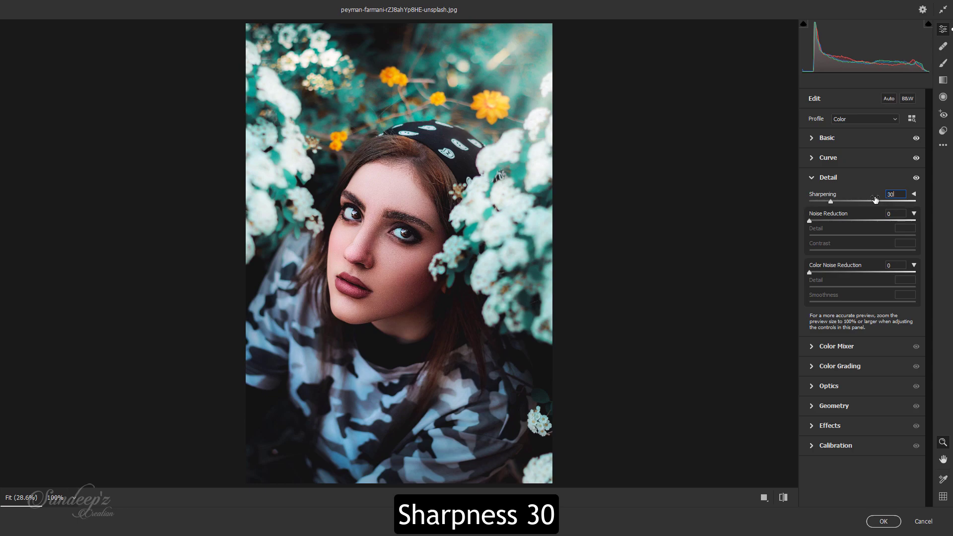
click(818, 177)
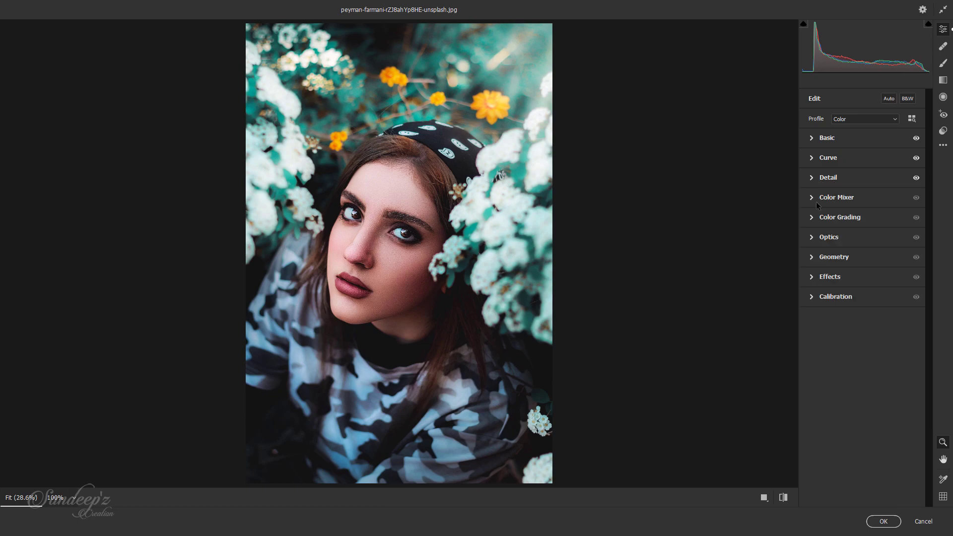
Set the color mixer hue of the reds to +10 and of the yellows to -100
click(816, 201)
click(900, 246)
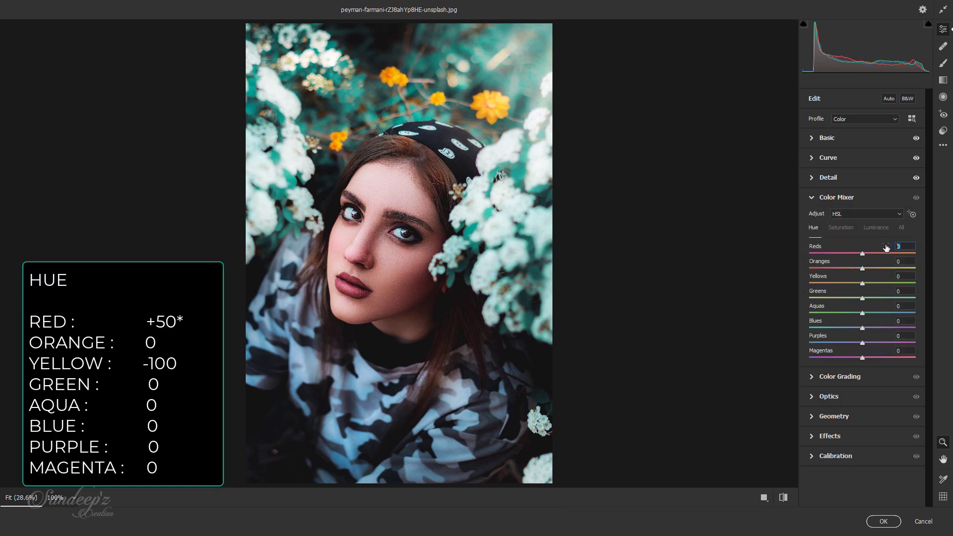
text(10)
key(Tab)
key(Tab)
text(-100)
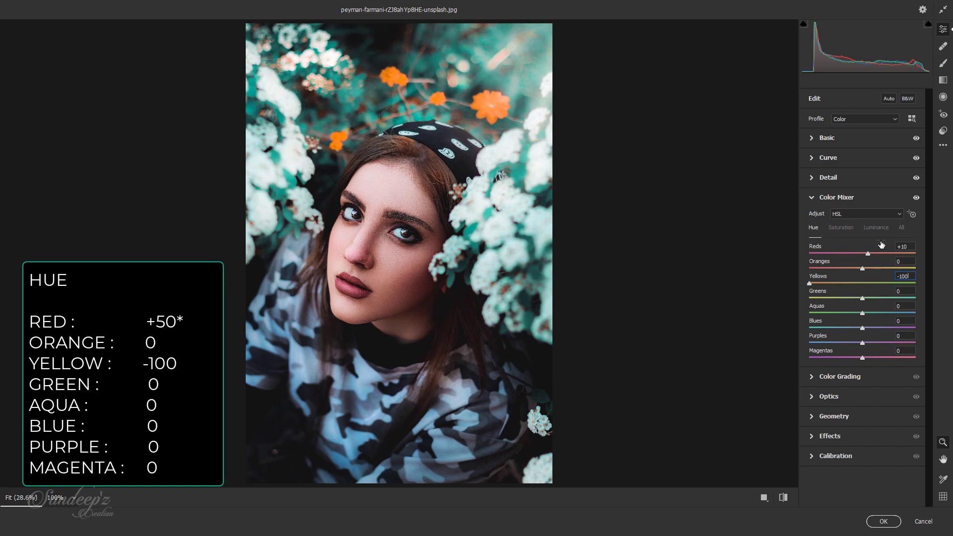
Set the color mixer saturation to -25 for oranges and -100 for yellows, greens, aquas, blues, purples and magentas
click(841, 229)
click(905, 262)
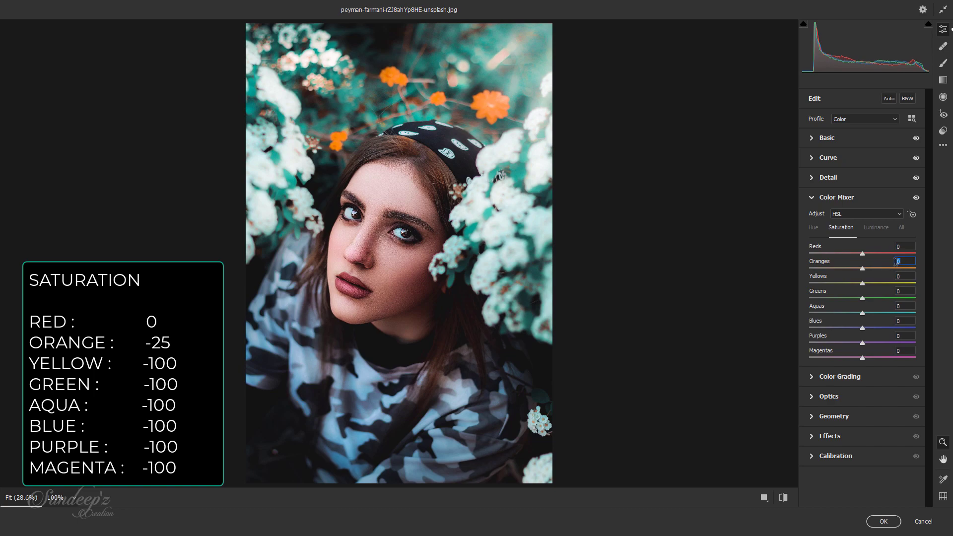
text(-25)
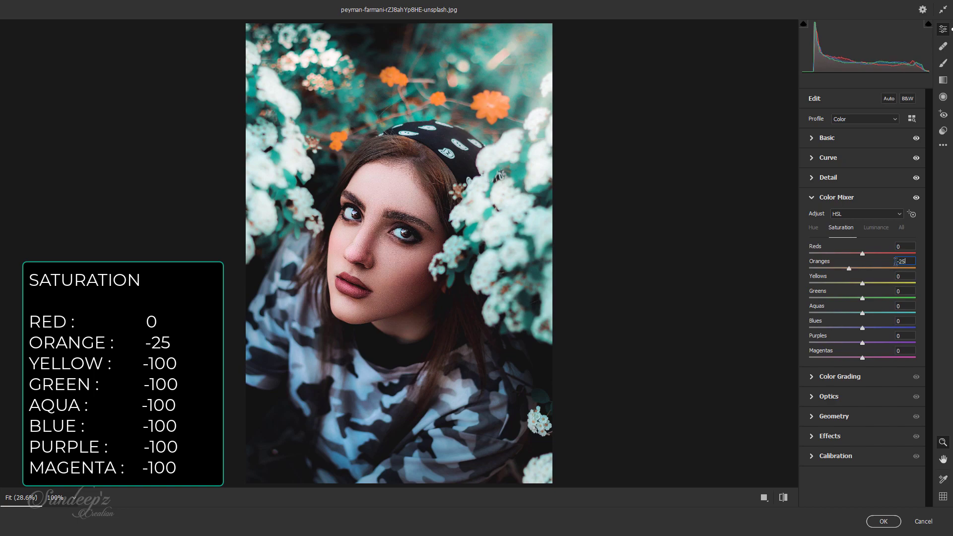
text(-100)
key(Tab)
text(-100-100)
key(Tab)
text(-1)
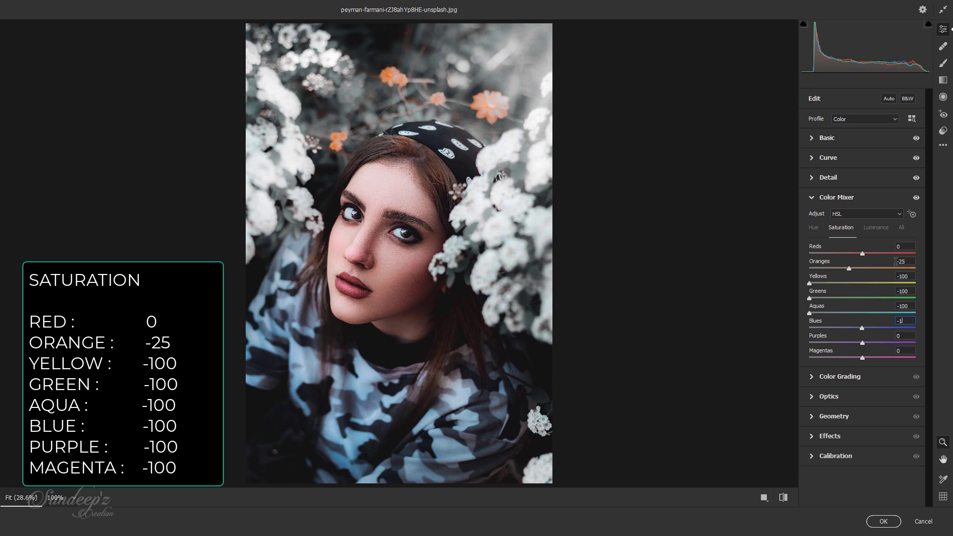
text(00)
key(Tab)
text(-100)
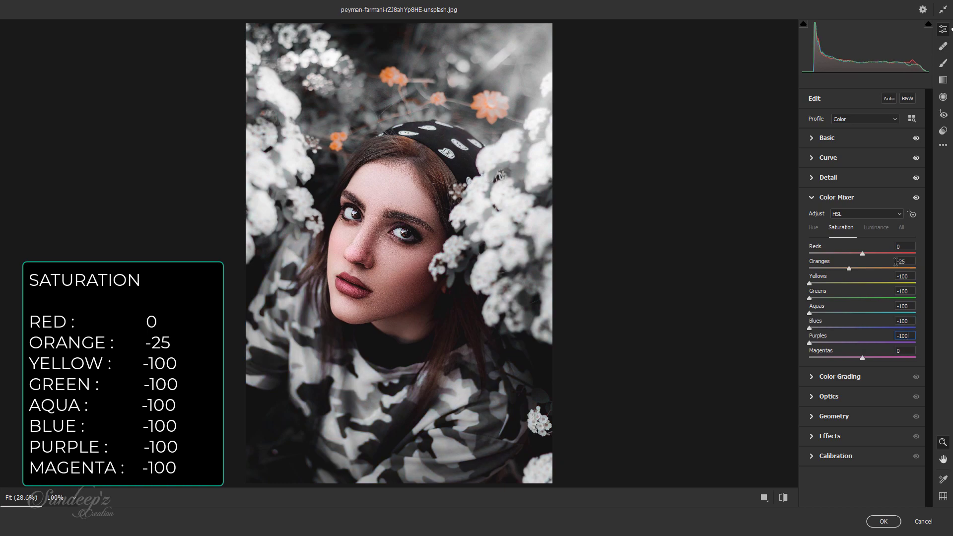
text(-100)
Set the color mixer luminance to +10 for all eight colors from reds to magentas
click(888, 230)
click(900, 246)
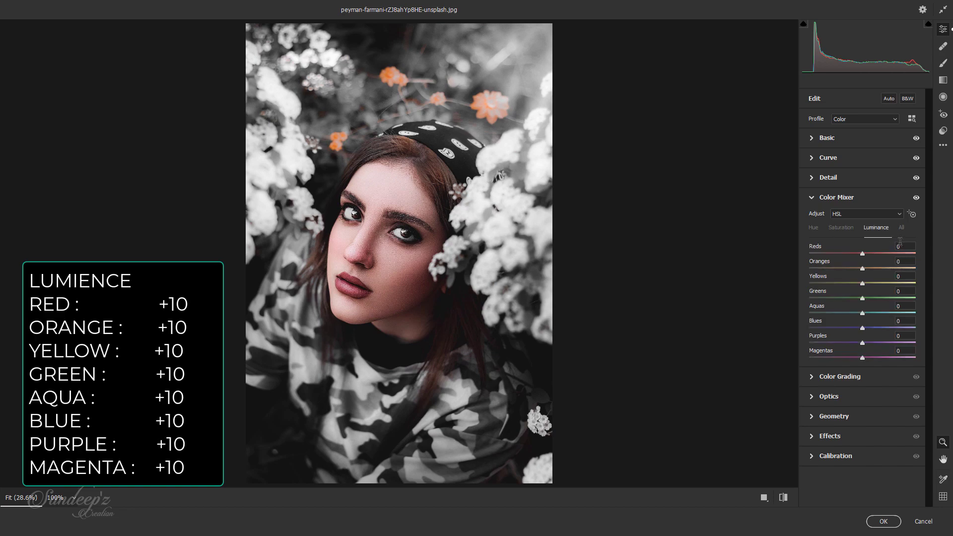
text(10)
key(Tab)
text(10)
key(Tab)
text(10)
key(Tab)
text(10)
key(Tab)
text(10)
key(Tab)
text(10)
key(Tab)
text(10)
key(Tab)
text(10)
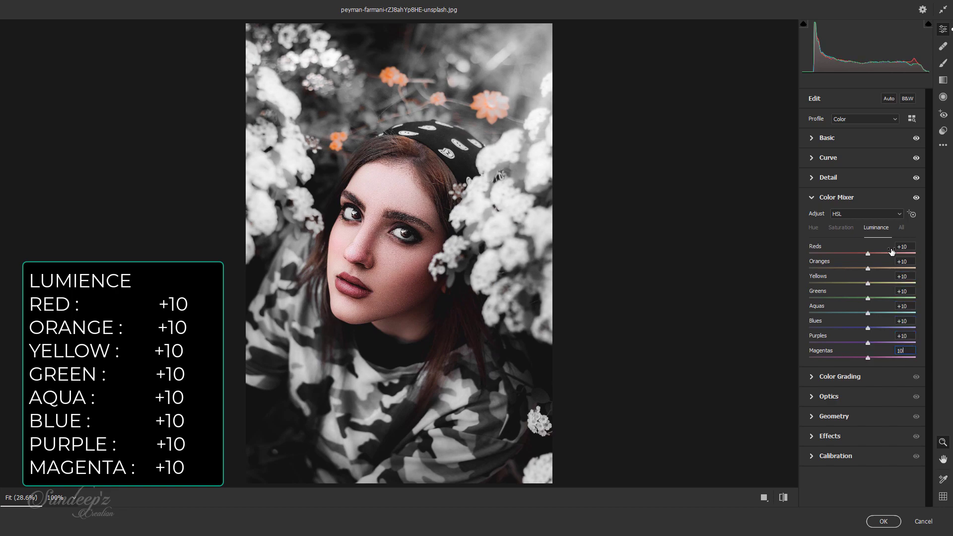
click(812, 198)
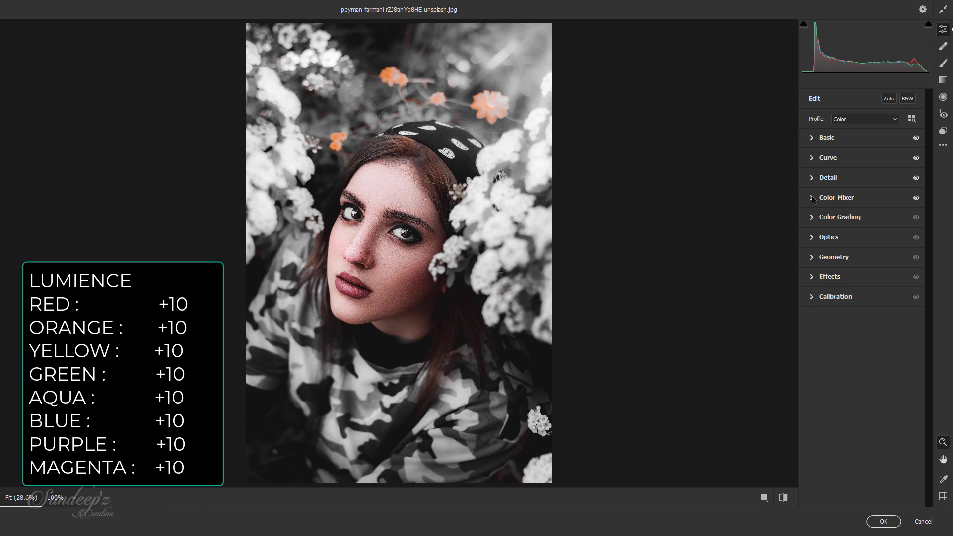
Color-grade the highlights with a hue of 30 and a saturation of 5
click(814, 219)
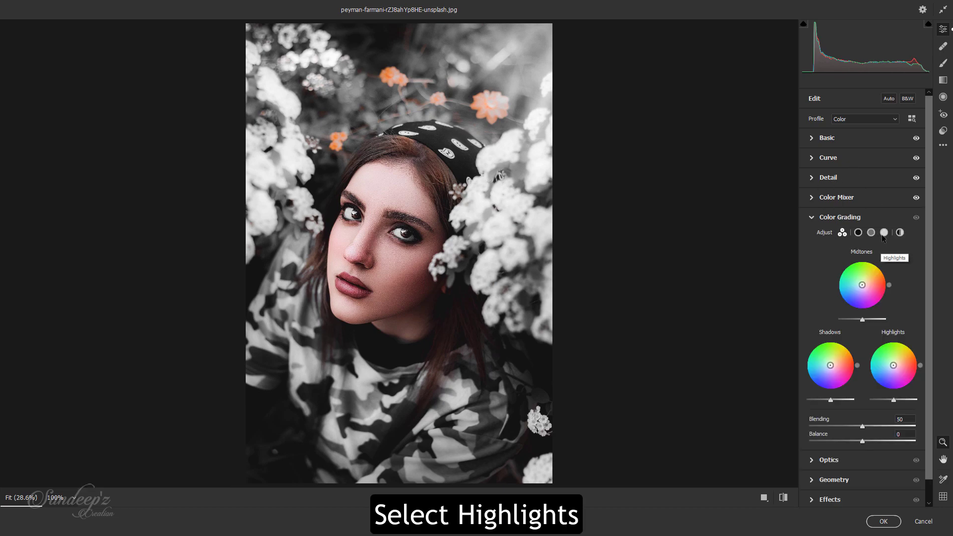
click(884, 233)
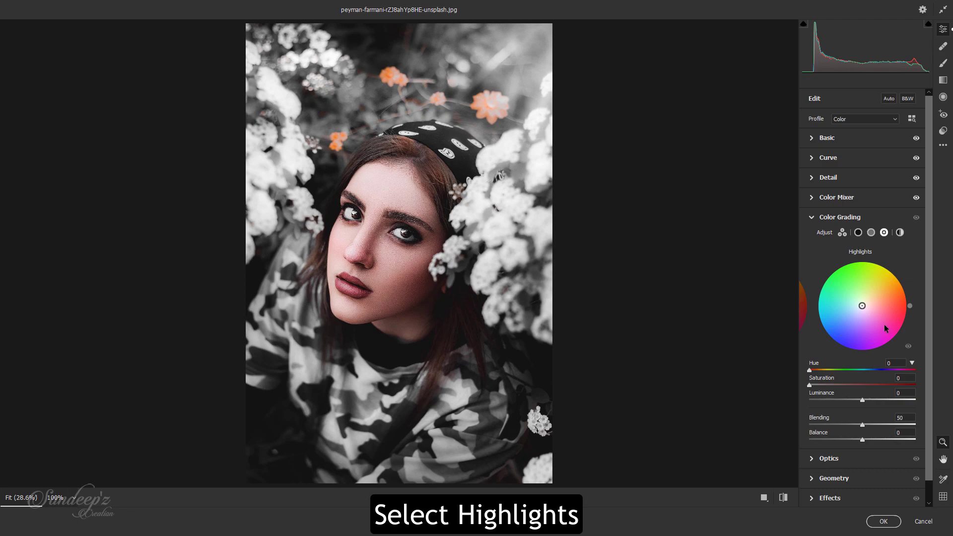
click(899, 363)
text(30)
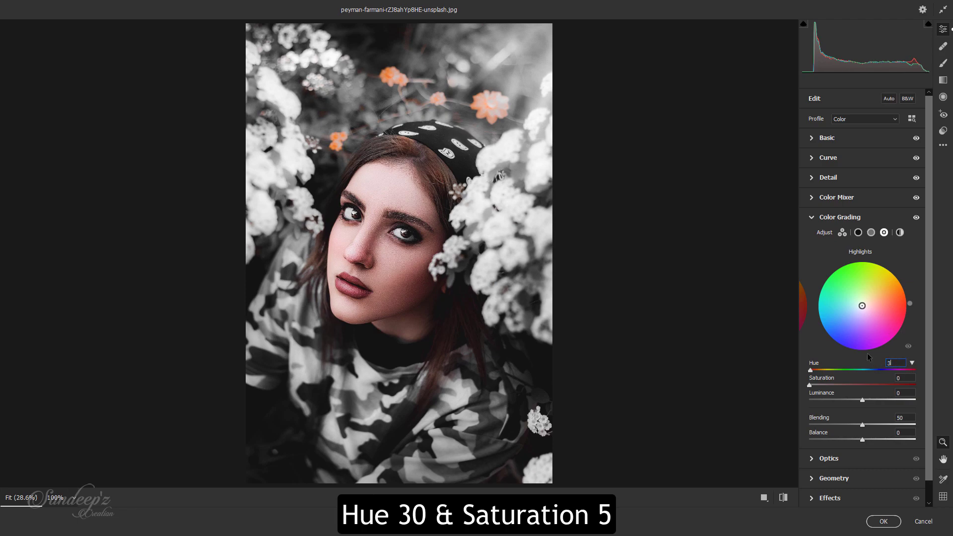
text(5)
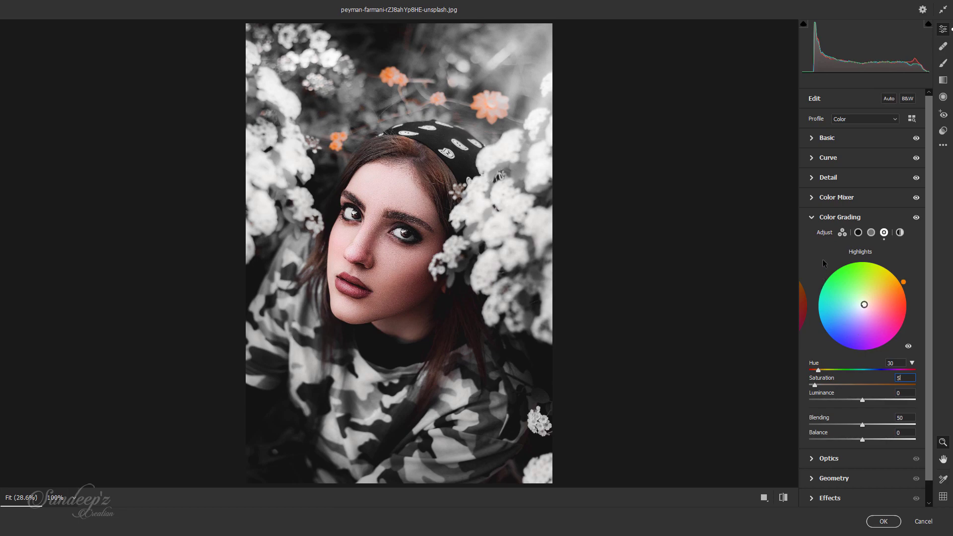
click(812, 217)
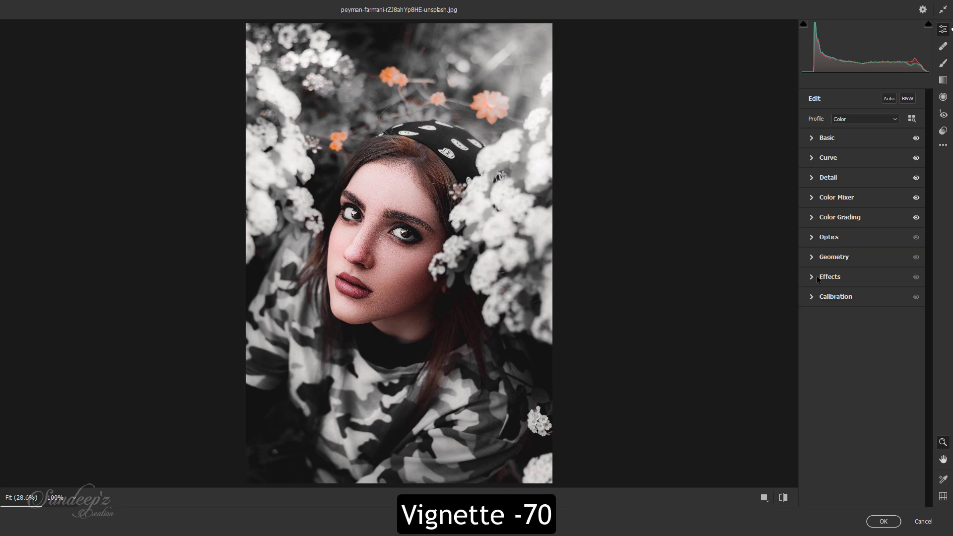
Darken the edges of the photo with a vignetting value of -70
click(812, 277)
click(894, 311)
text(-70)
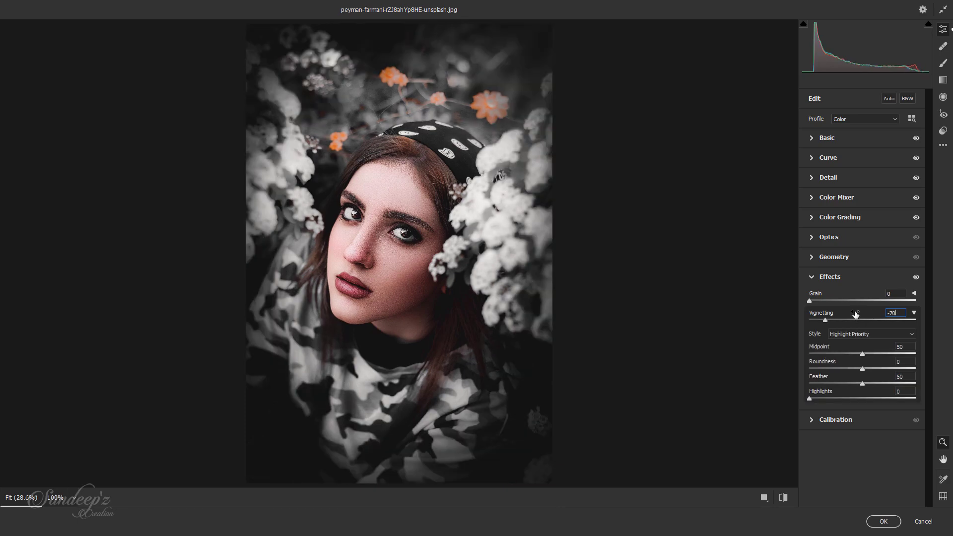
click(816, 277)
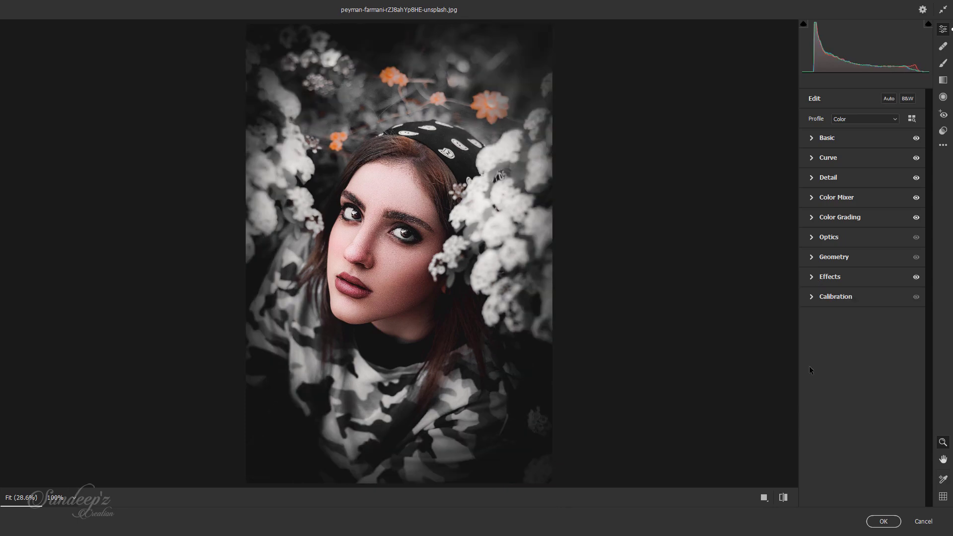
Set the calibration's green primary hue to +100 and show the before and after versions side by side
click(811, 297)
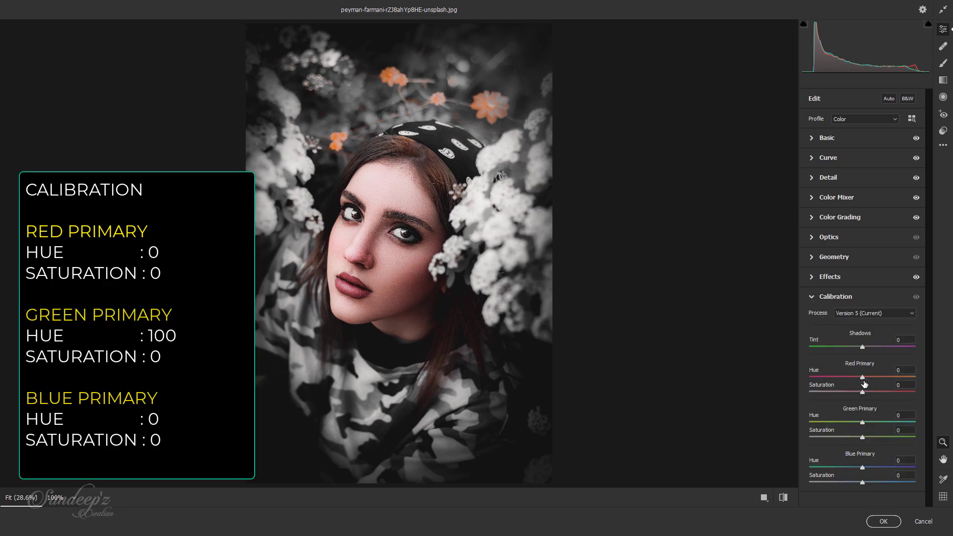
drag(862, 422, 945, 425)
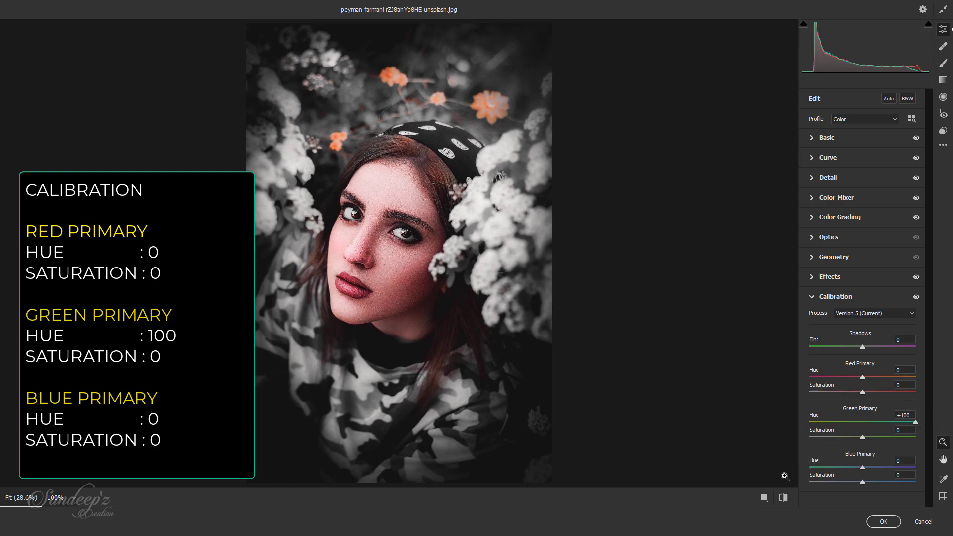
click(764, 497)
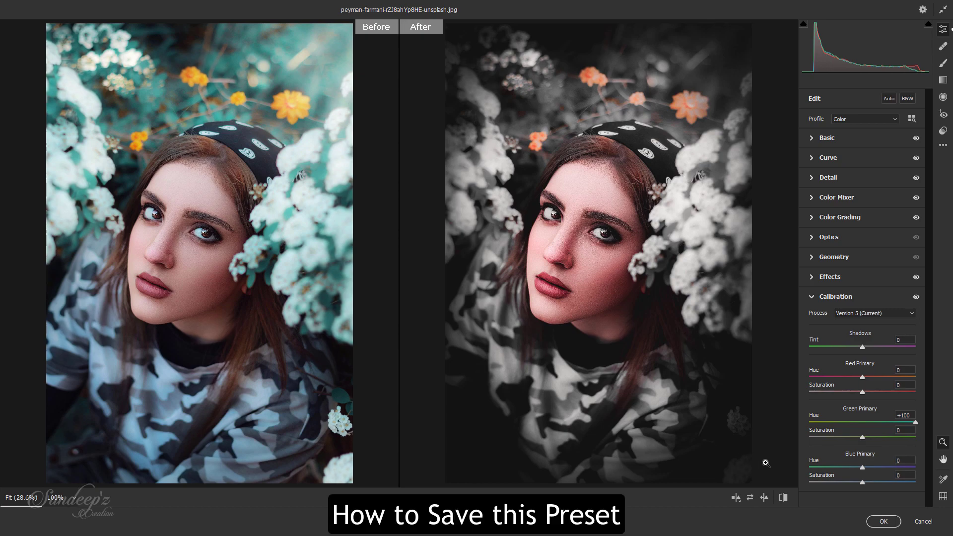
click(814, 302)
Save the current edit settings as a preset file using the Default subset
click(944, 146)
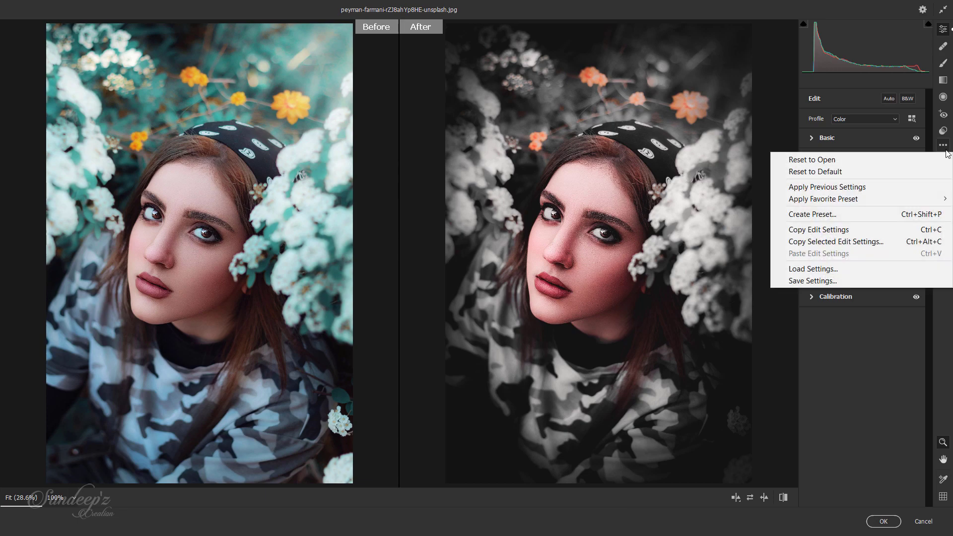
click(796, 280)
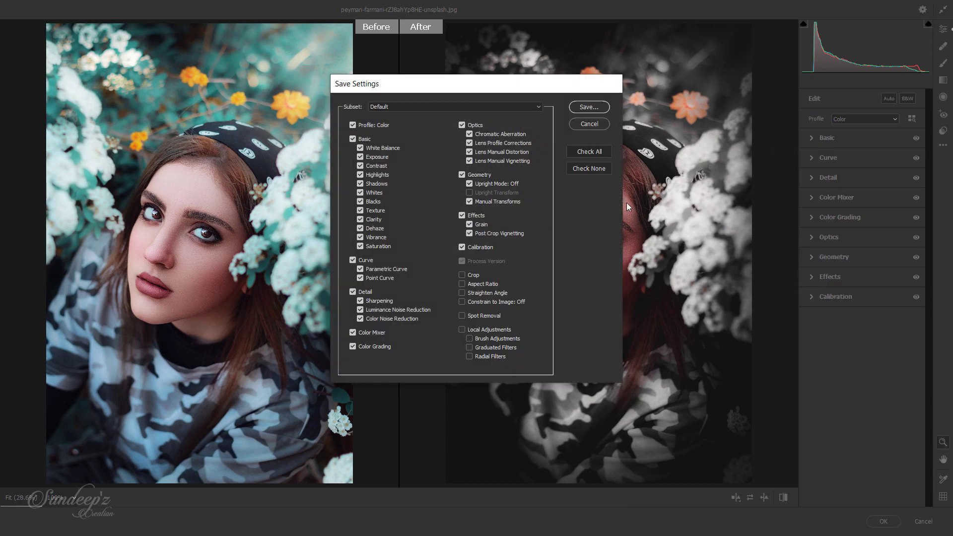
click(589, 107)
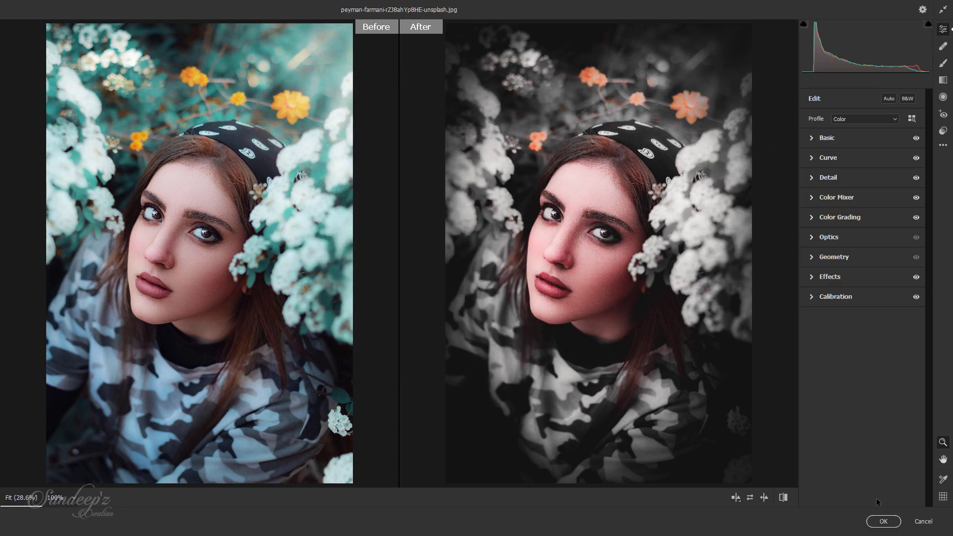
Apply the Camera Raw edits and toggle the Background copy layer's visibility to compare the result with the original
click(883, 521)
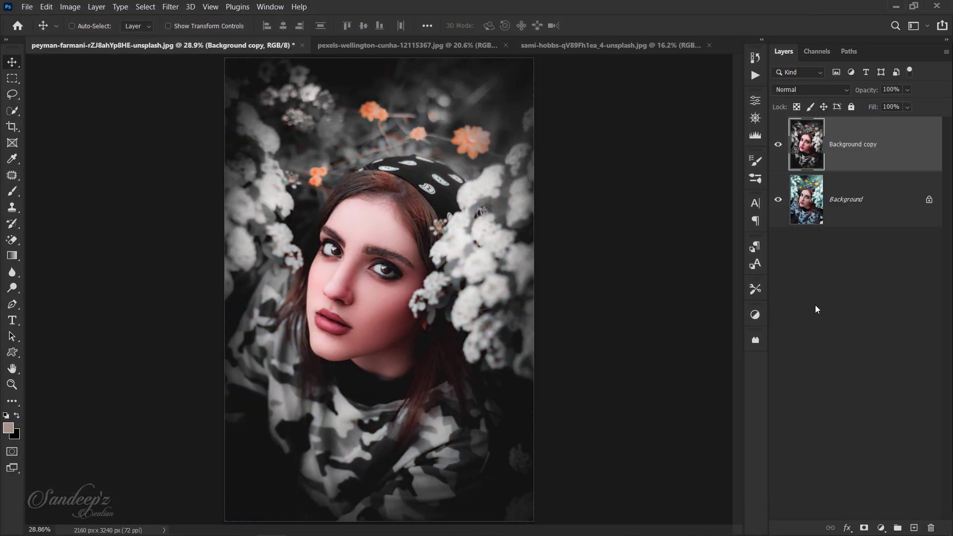
click(777, 145)
click(778, 146)
Switch to the pexels-wellington-cunha-12115367.jpg image and open it in the Camera Raw Filter
click(410, 45)
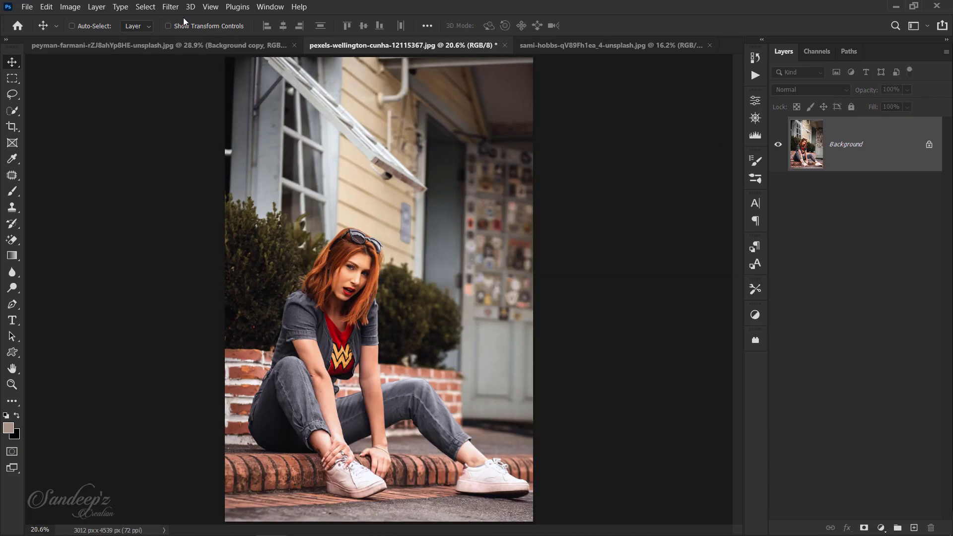
click(172, 7)
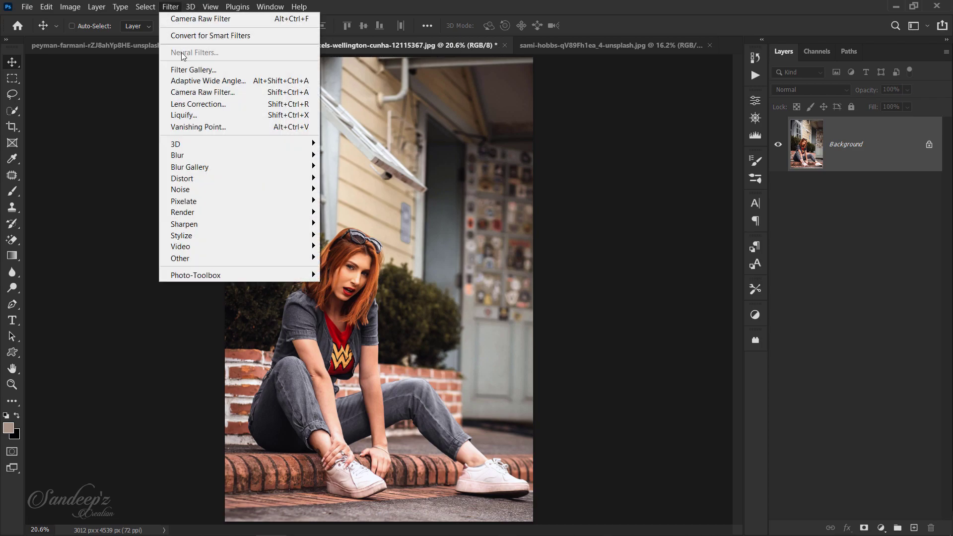
click(201, 93)
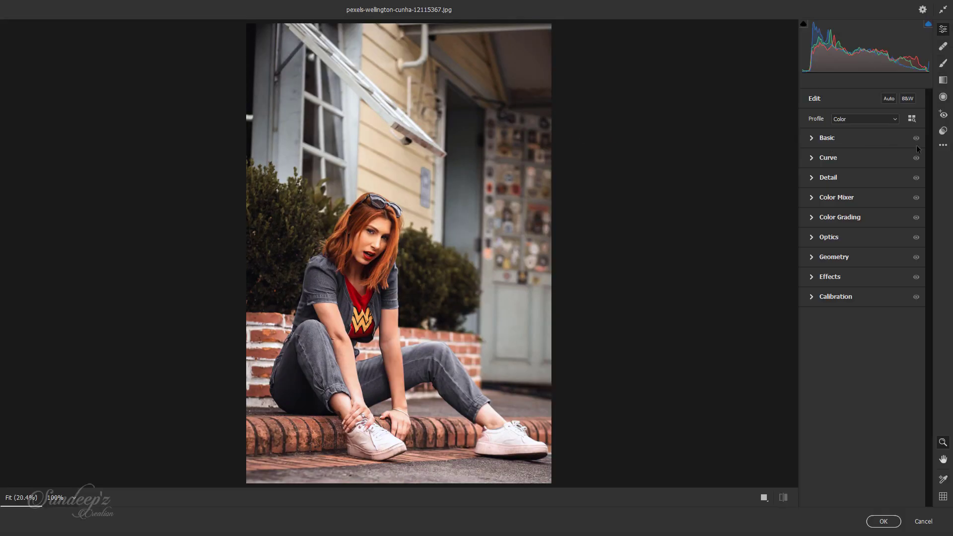
Apply the favorite preset Black Moody to the photo and commit the Camera Raw edits after a side-by-side before/after comparison
click(943, 145)
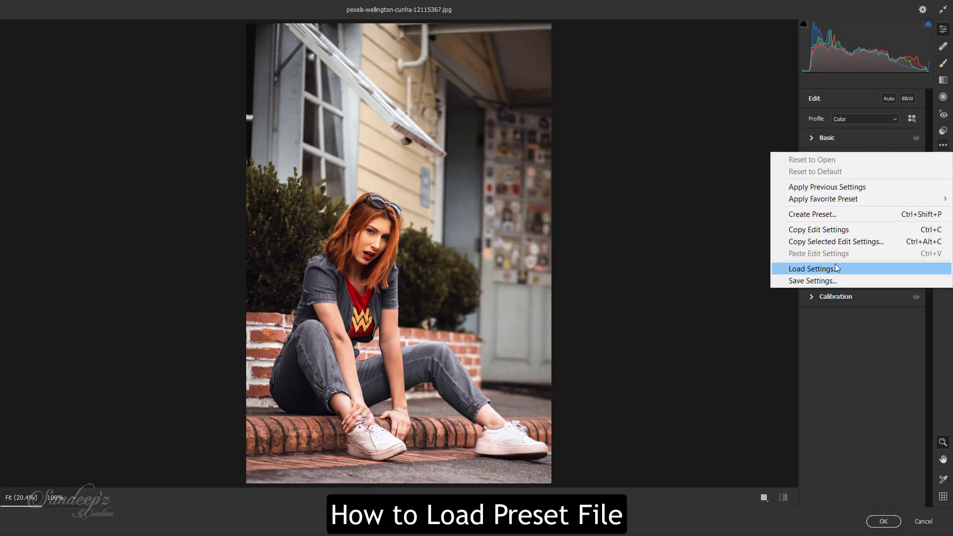
click(816, 319)
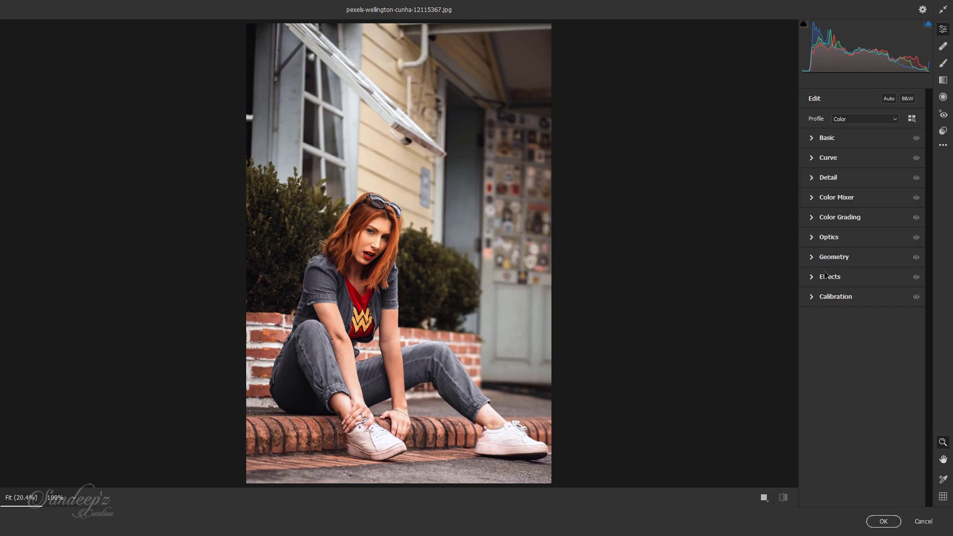
click(943, 132)
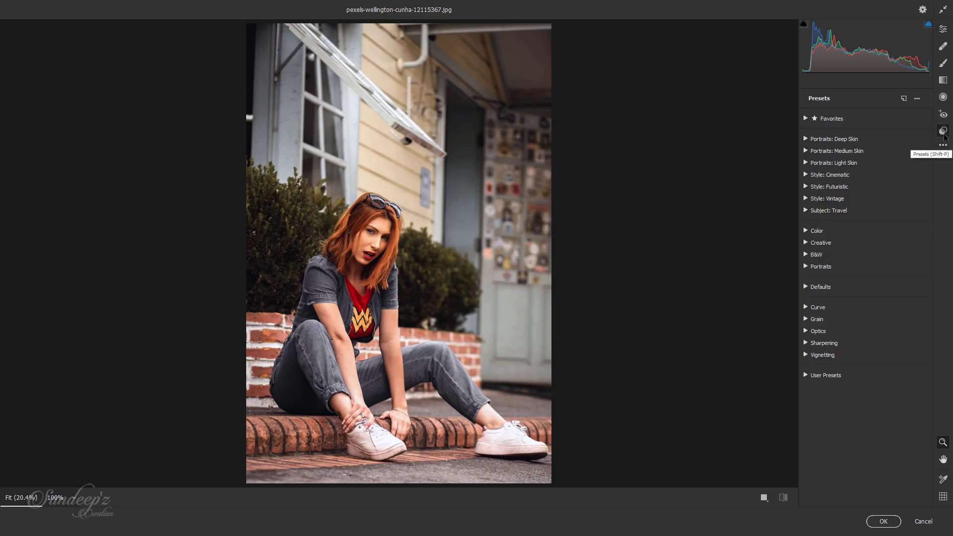
click(805, 118)
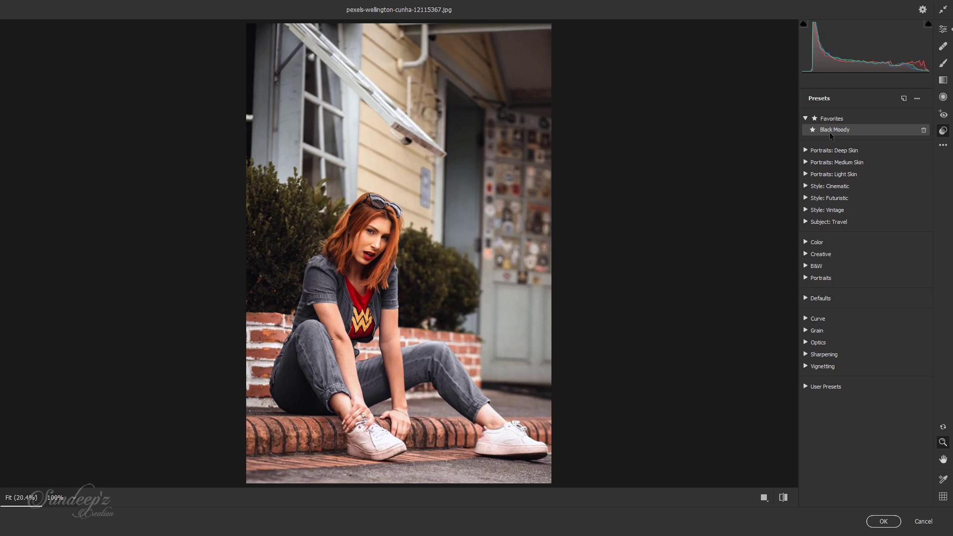
click(830, 132)
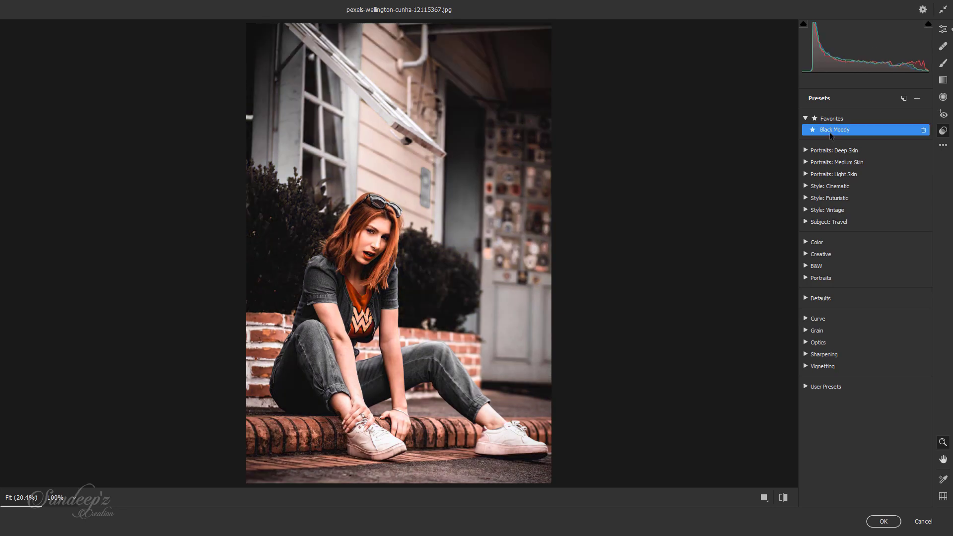
click(765, 497)
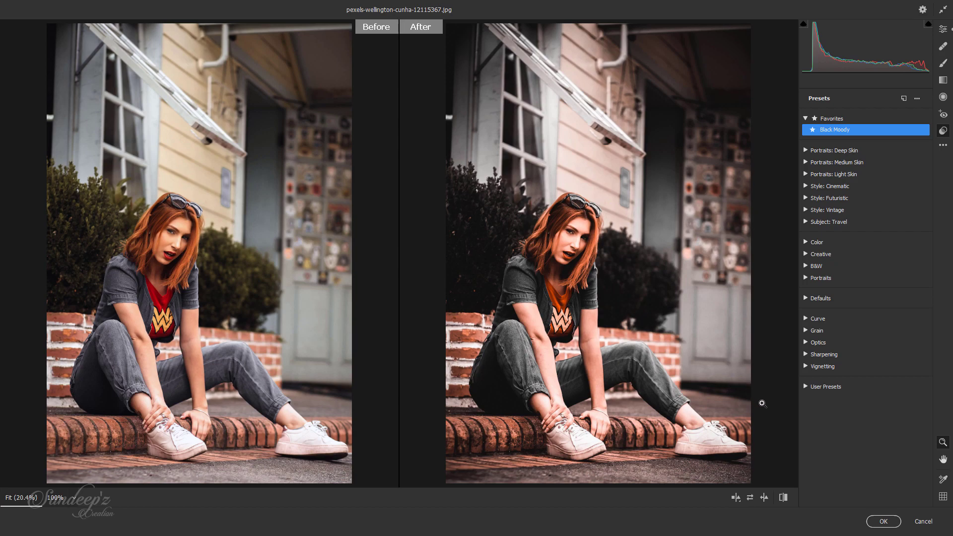
click(882, 521)
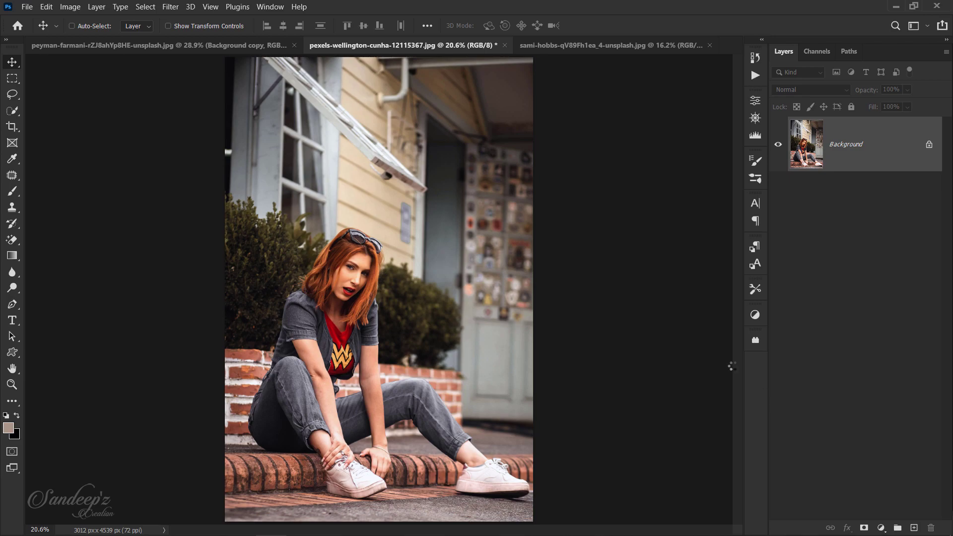
Switch to the photo of the woman in the hat and reapply the last Camera Raw Filter to it
click(623, 43)
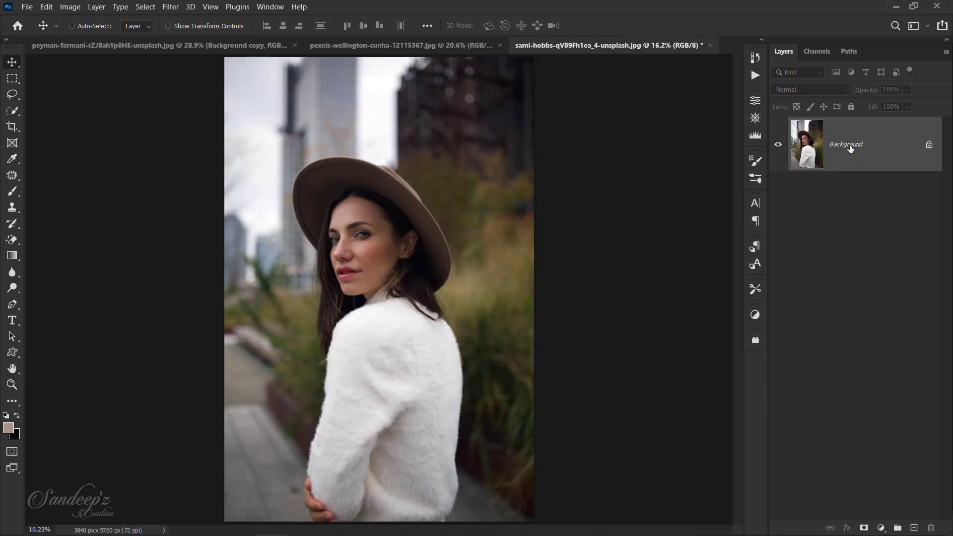
click(171, 7)
click(180, 19)
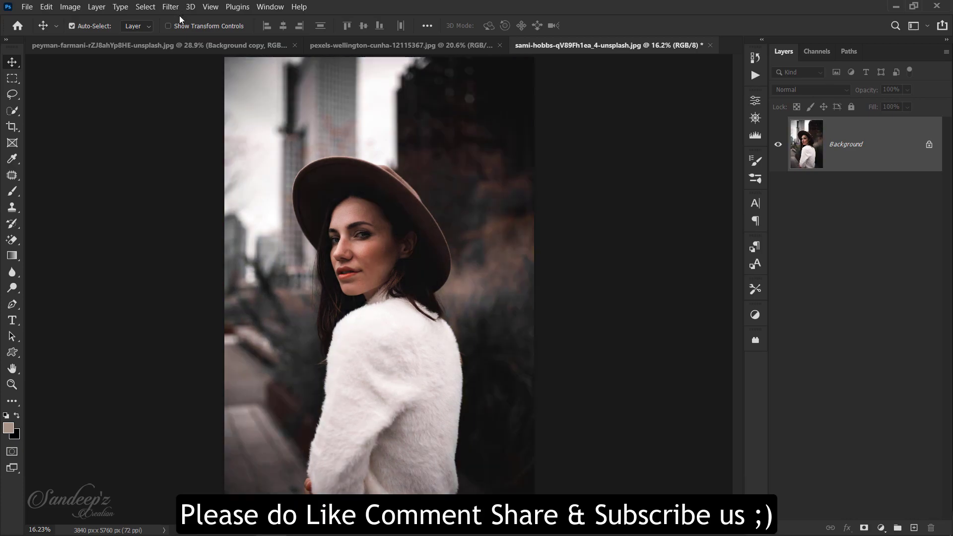
Compare the filtered photo with its original by undoing and redoing the Camera Raw Filter twice
key(ctrl+z)
key(ctrl+shift+z)
key(ctrl+z)
key(ctrl+shift+z)
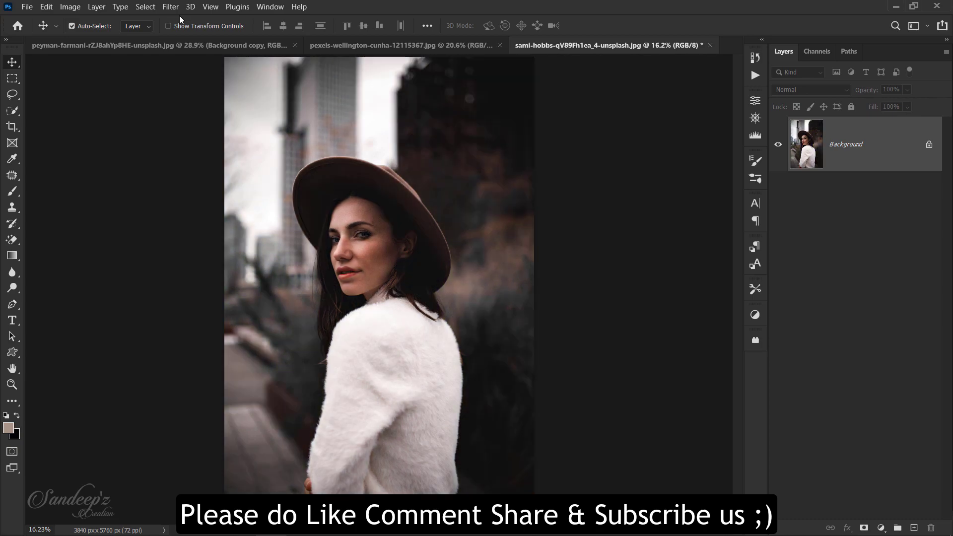